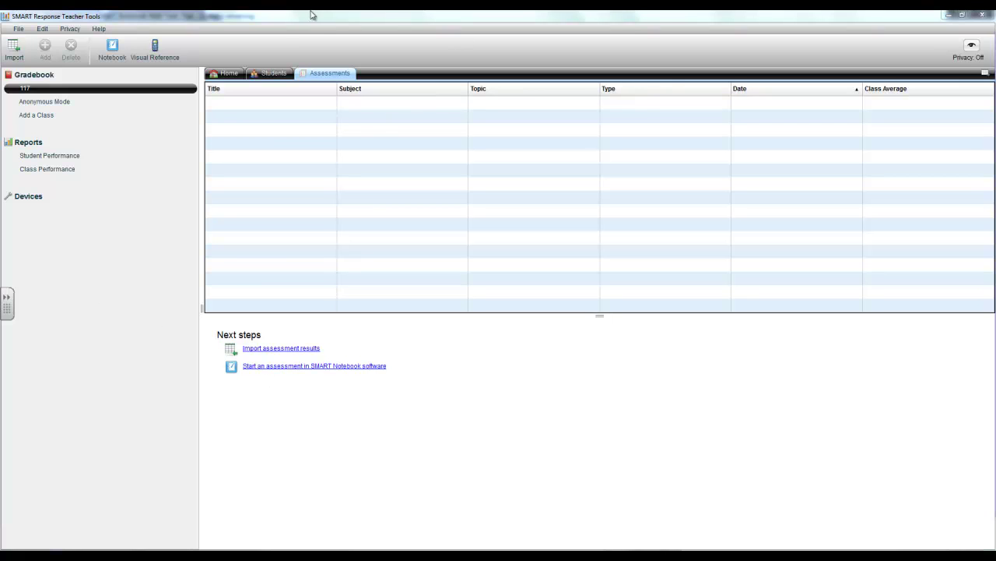
From the Assessments tab's Next steps, start an assessment in SMART Notebook software
{"action": "left_click", "coordinate": [343, 370]}
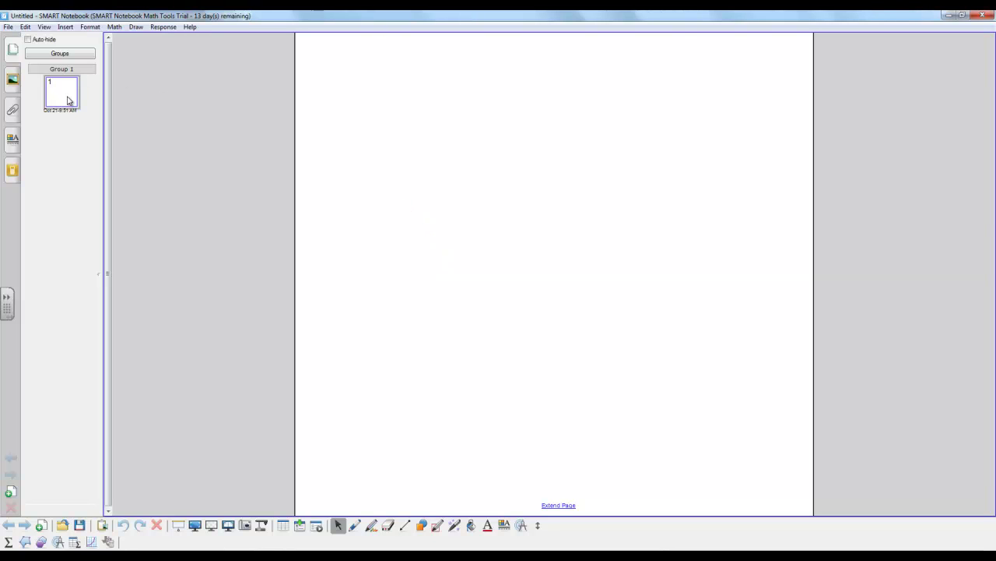
Add a Test title page titled IDC, with subject and topic both set to IDC
{"action": "left_click", "coordinate": [13, 172]}
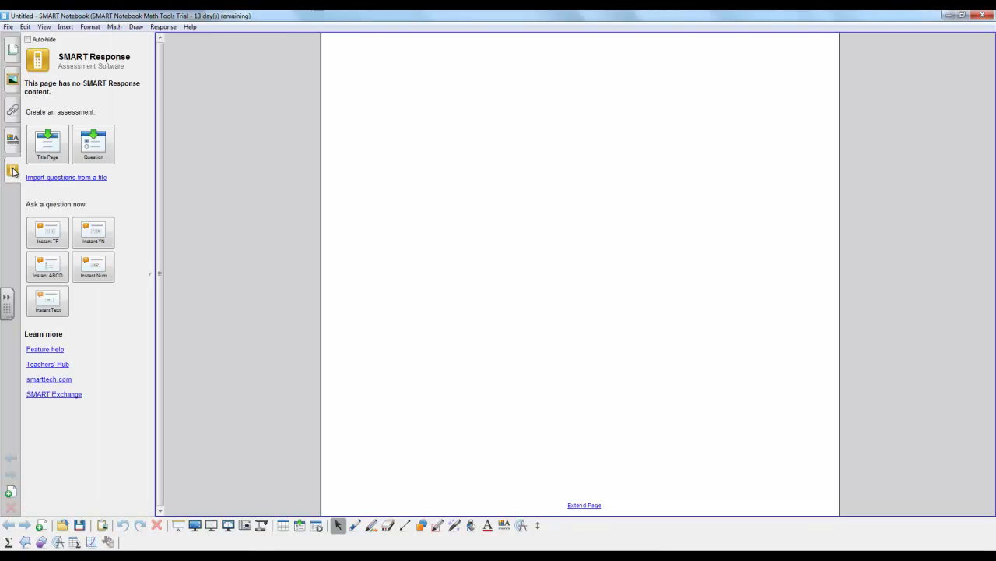
{"action": "left_click", "coordinate": [57, 147]}
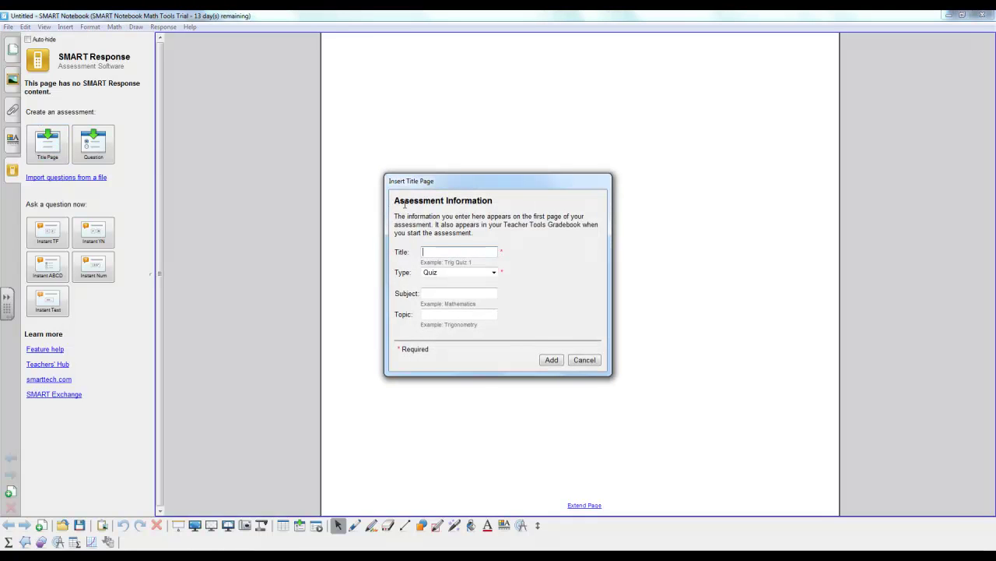
{"action": "type", "text": "IDC"}
{"action": "left_click", "coordinate": [494, 273]}
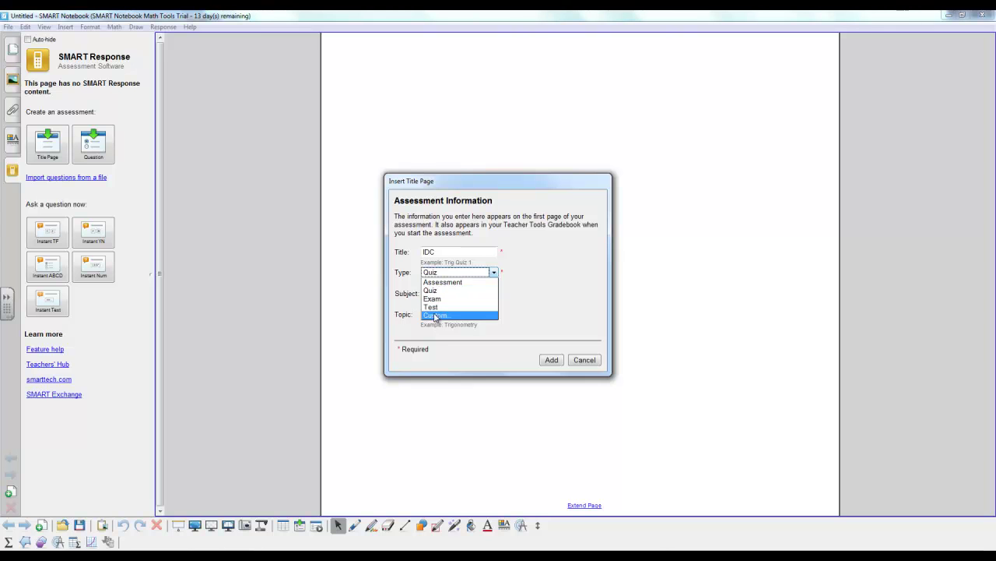
{"action": "left_click", "coordinate": [436, 307]}
{"action": "left_click", "coordinate": [441, 293]}
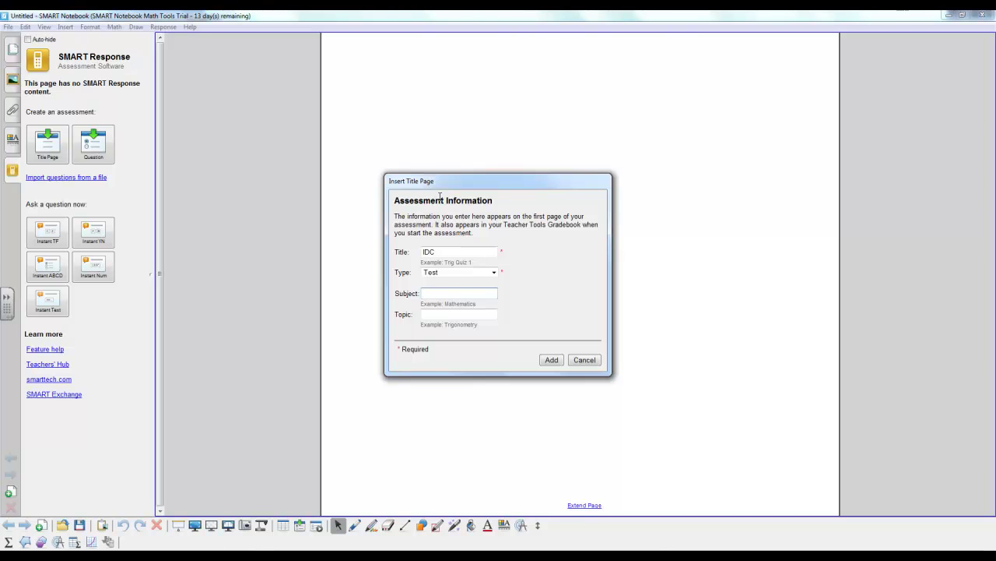
{"action": "type", "text": "C"}
{"action": "key", "text": "Tab"}
{"action": "type", "text": "IDC"}
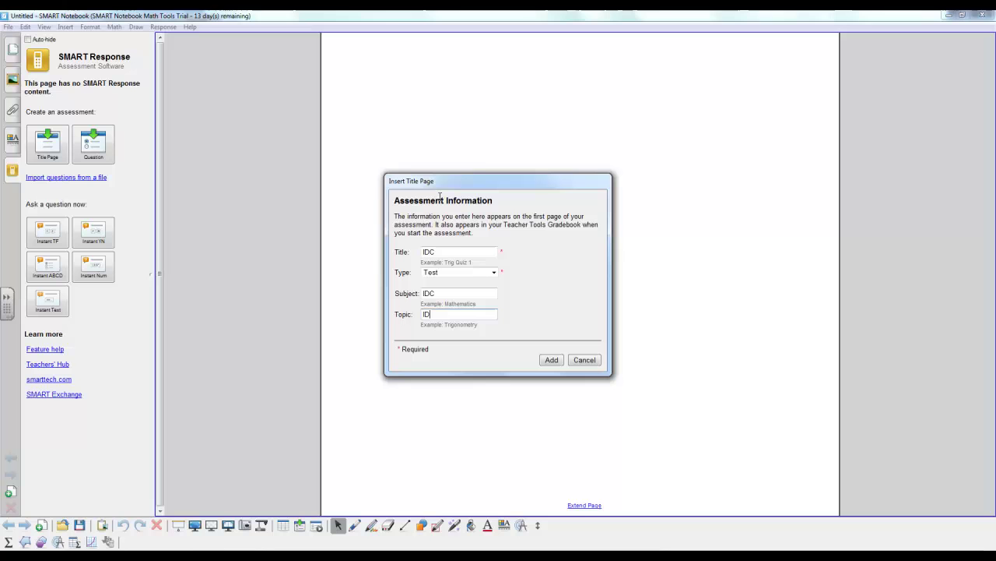
{"action": "left_click", "coordinate": [552, 360]}
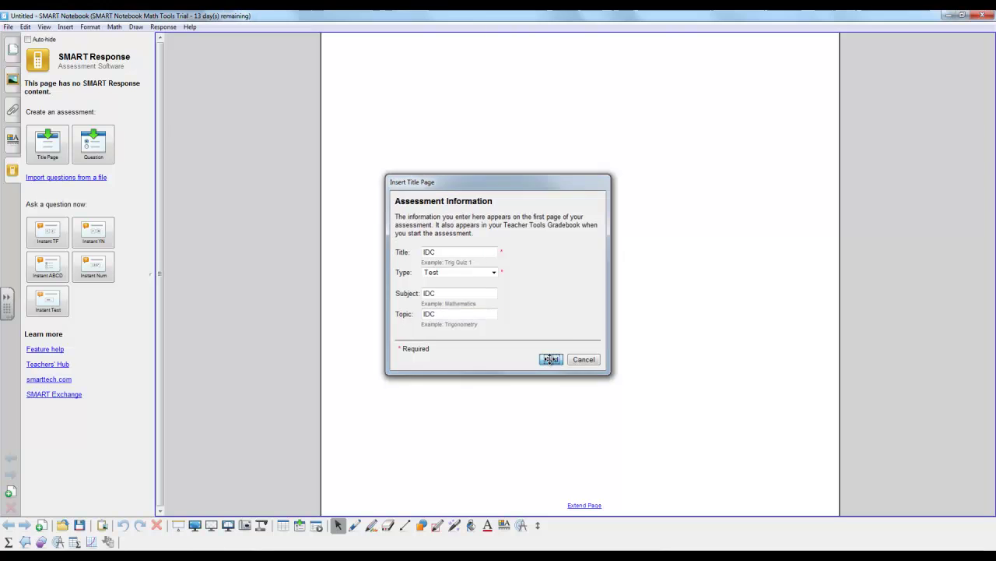
Replace the title page placeholders with Grade 12 and Date Oct 21,2011
{"action": "double_click", "coordinate": [638, 249]}
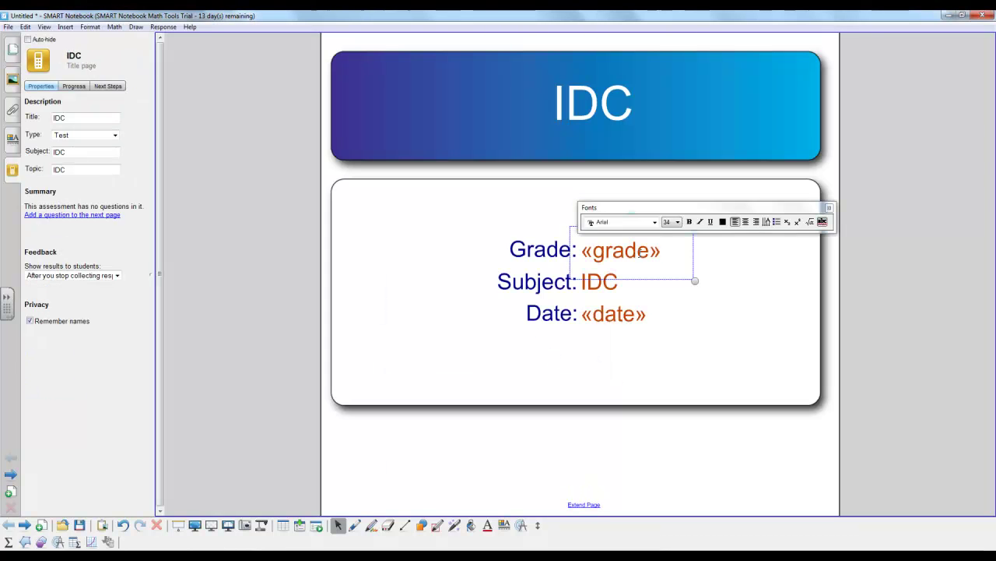
{"action": "left_click_drag", "start_coordinate": [664, 249], "coordinate": [585, 243]}
{"action": "type", "text": "12"}
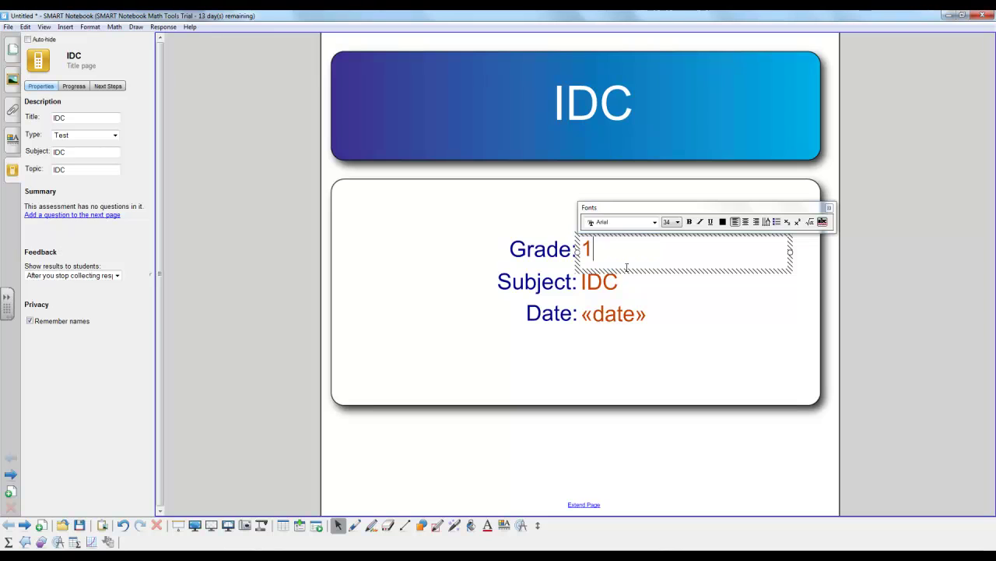
{"action": "double_click", "coordinate": [638, 310]}
{"action": "left_click_drag", "start_coordinate": [648, 312], "coordinate": [470, 261]}
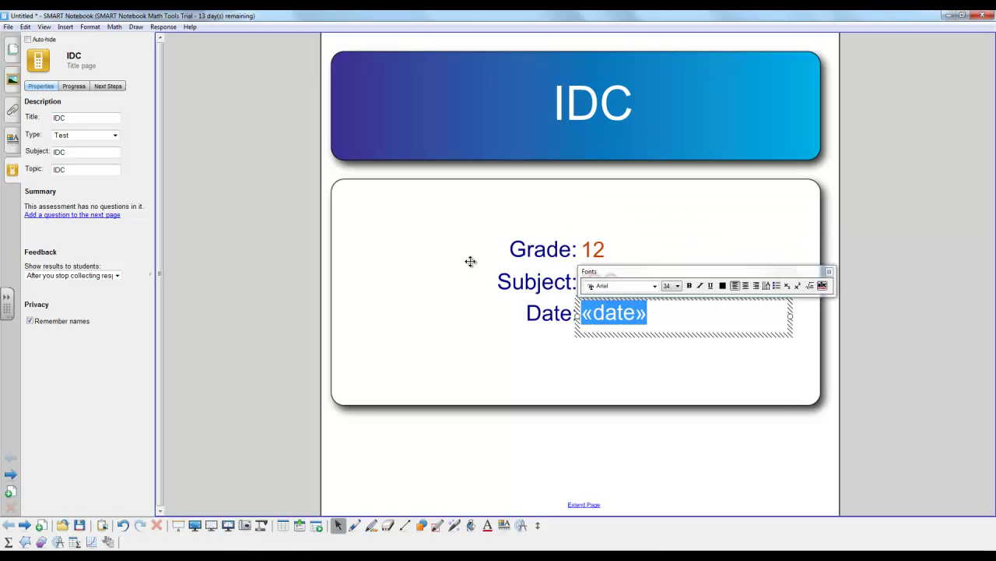
{"action": "type", "text": "/oct"}
{"action": "key", "text": "BackSpace"}
{"action": "key", "text": "BackSpace"}
{"action": "key", "text": "BackSpace"}
{"action": "key", "text": "BackSpace"}
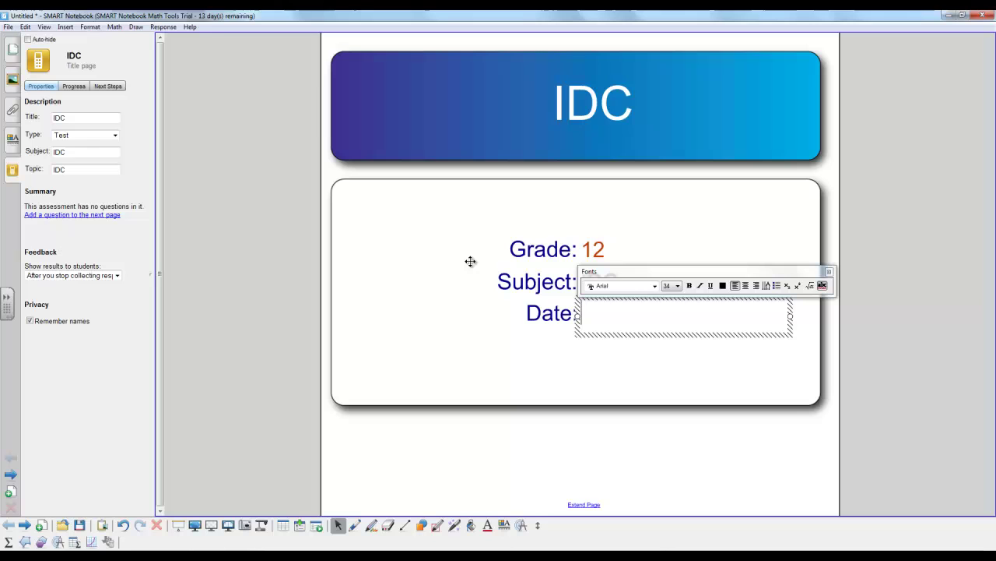
{"action": "type", "text": "OC"}
{"action": "key", "text": "BackSpace"}
{"action": "type", "text": "ct "}
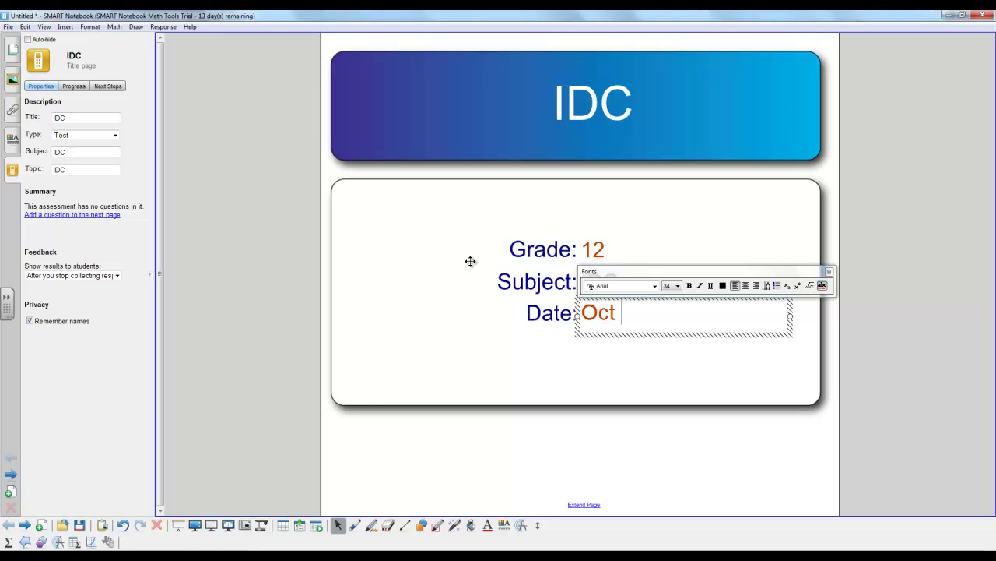
{"action": "type", "text": "21,2011"}
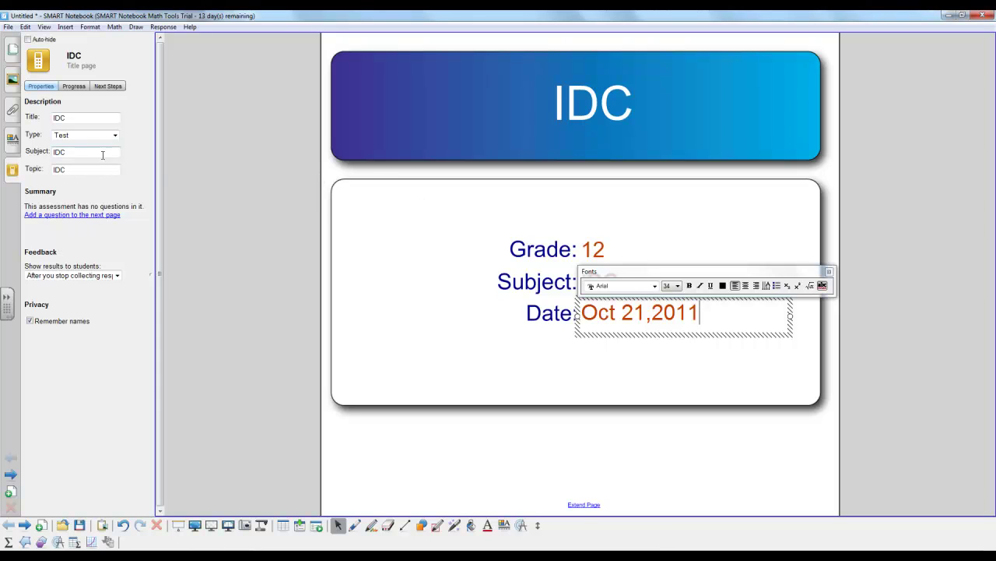
Start a multiple-choice question on the next page asking 'What is the symbol for oxygen'
{"action": "left_click", "coordinate": [110, 86]}
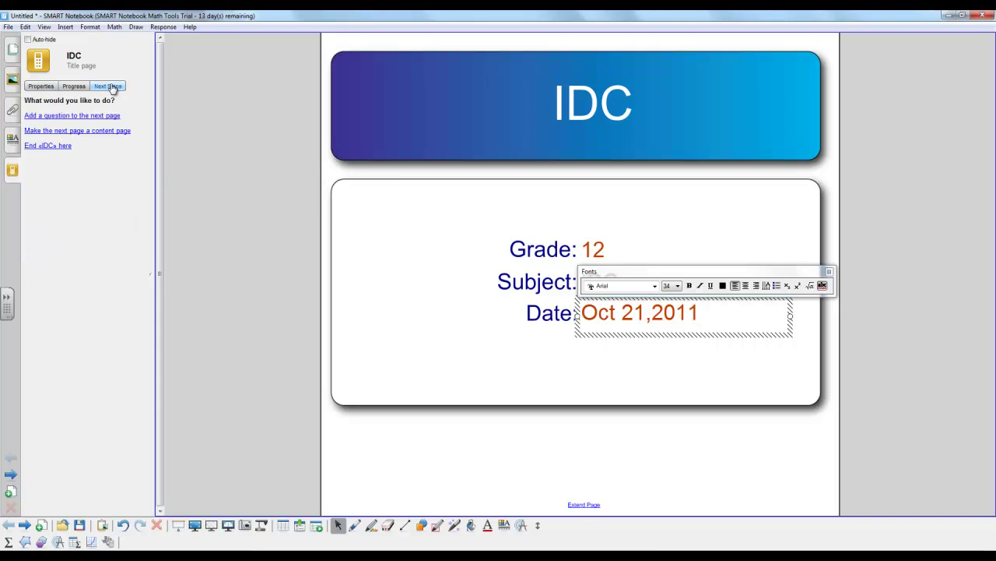
{"action": "left_click", "coordinate": [71, 116]}
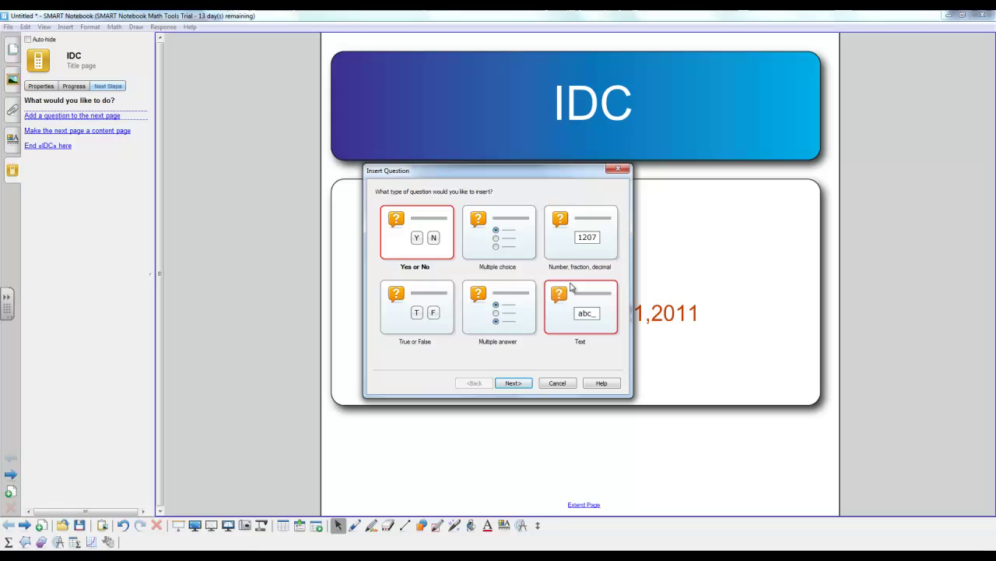
{"action": "left_click", "coordinate": [523, 230]}
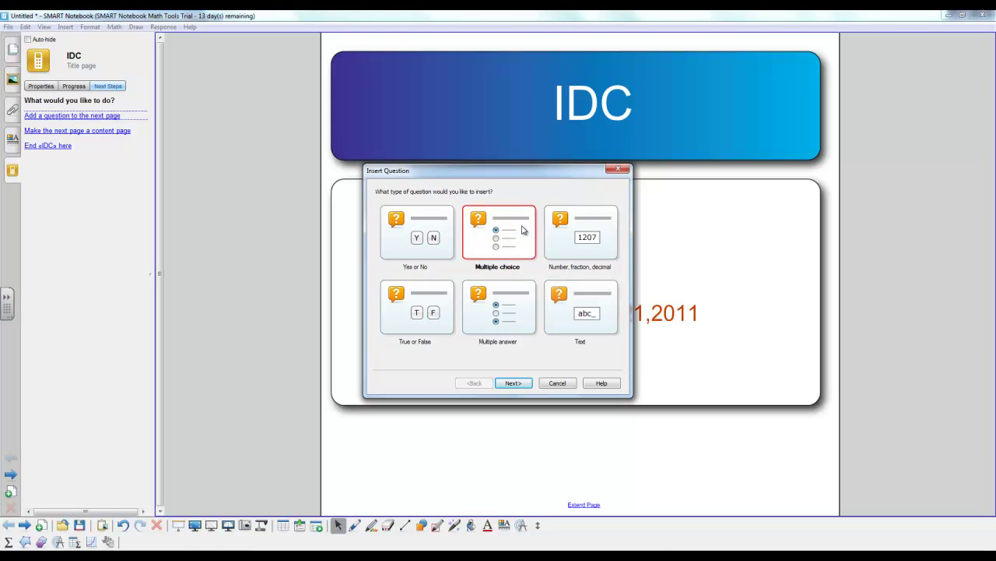
{"action": "left_click", "coordinate": [513, 383]}
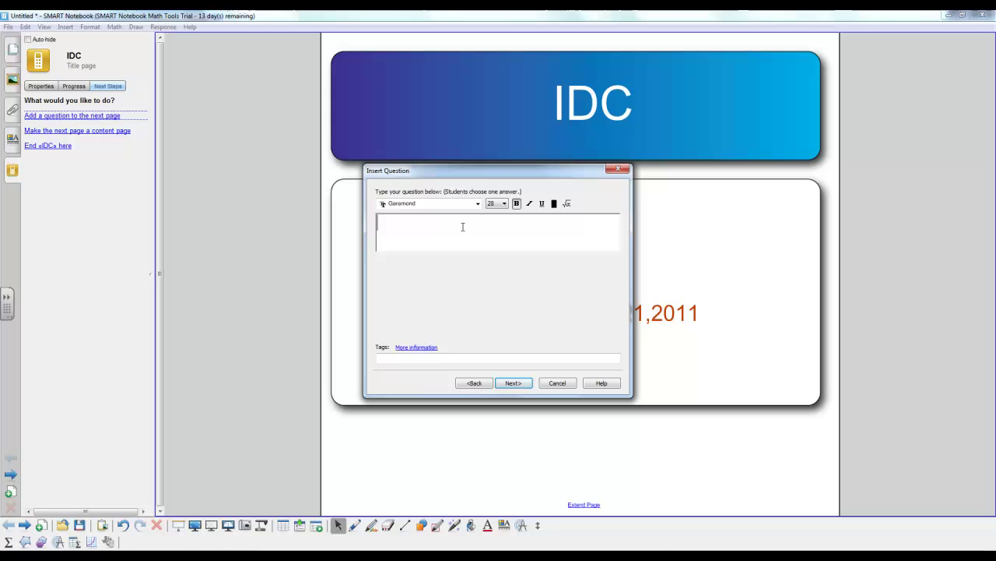
{"action": "type", "text": "Wha"}
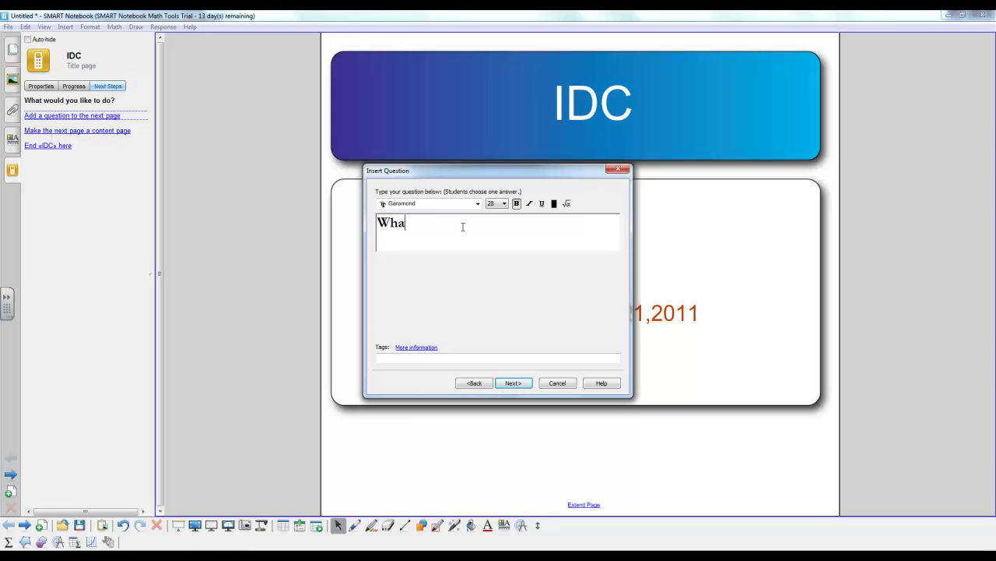
{"action": "type", "text": "t is the symbol for oxygen"}
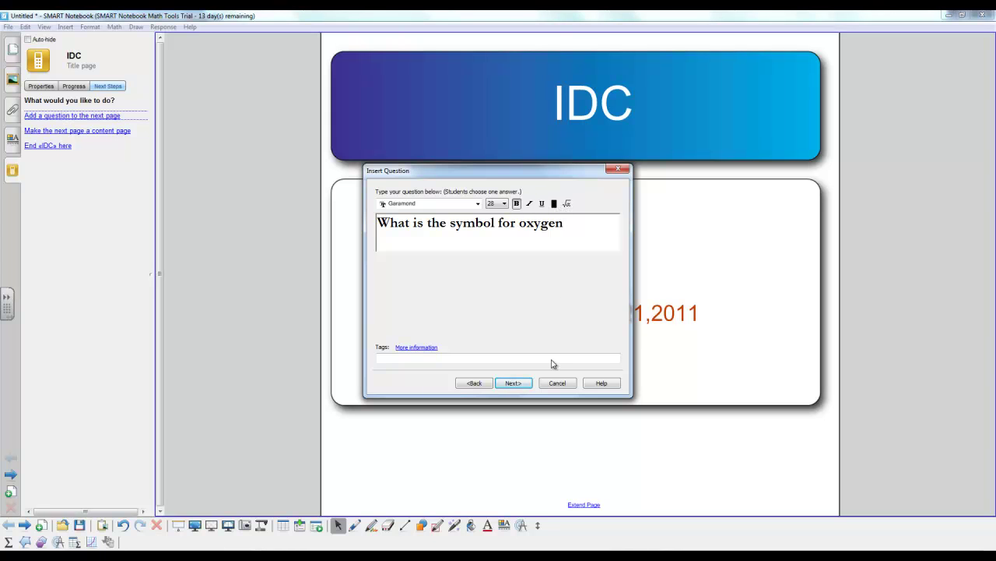
{"action": "left_click", "coordinate": [516, 382]}
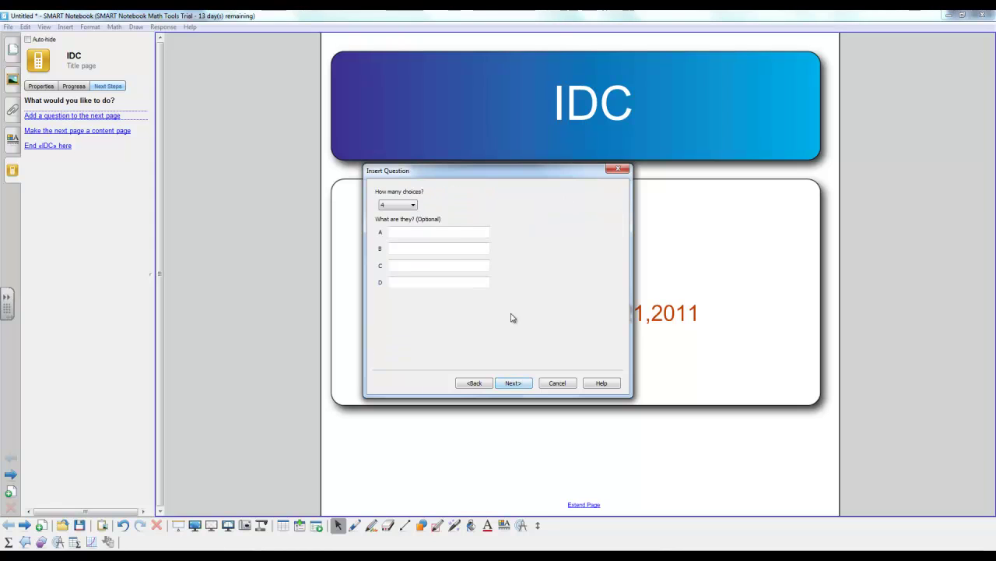
Enter four choices Ox, O, G, D, keep A correct at 1 point, and finish
{"action": "left_click", "coordinate": [414, 205]}
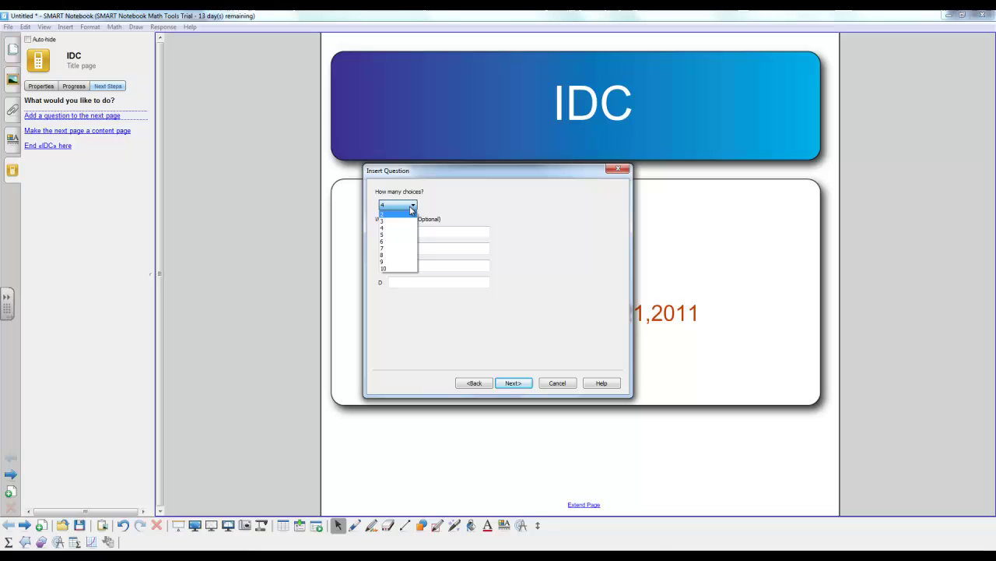
{"action": "left_click", "coordinate": [411, 206]}
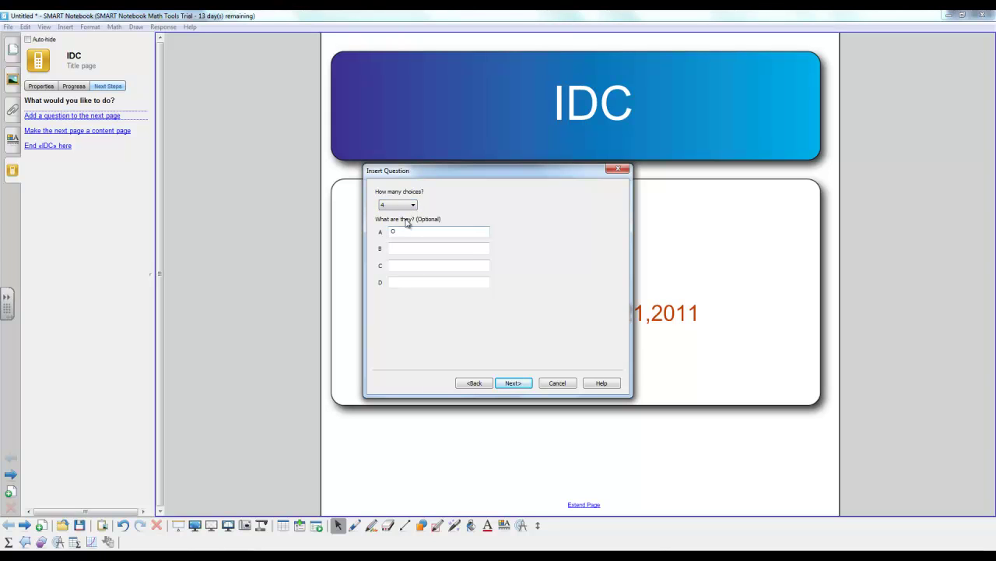
{"action": "key", "text": "Tab"}
{"action": "type", "text": "O"}
{"action": "type", "text": "G"}
{"action": "key", "text": "Tab"}
{"action": "type", "text": "D"}
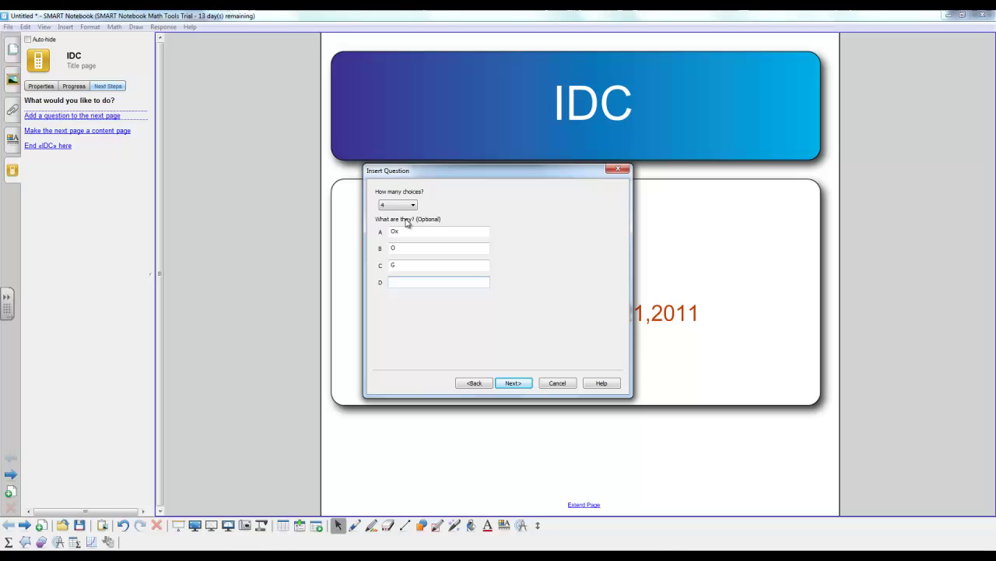
{"action": "left_click", "coordinate": [513, 383]}
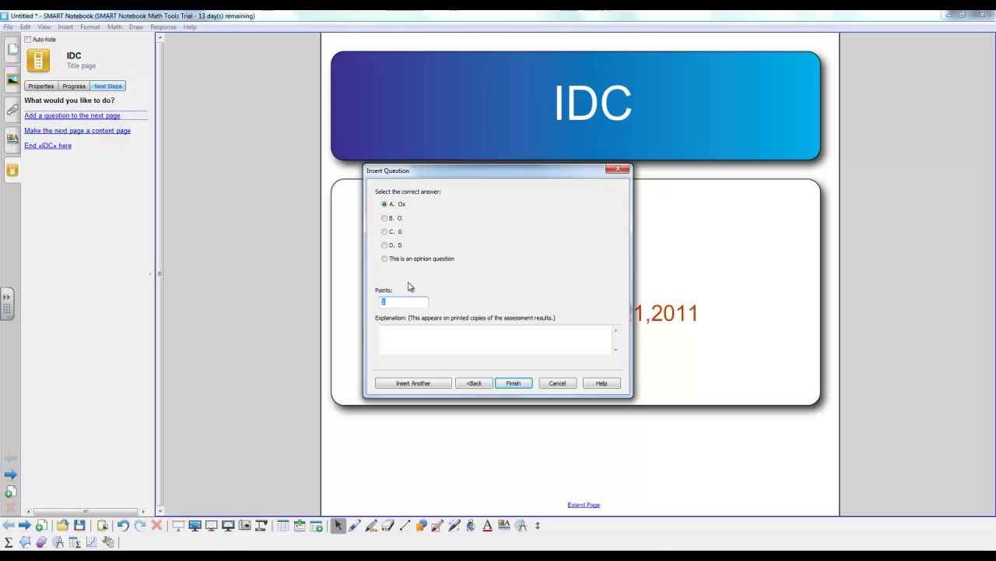
{"action": "left_click", "coordinate": [429, 330]}
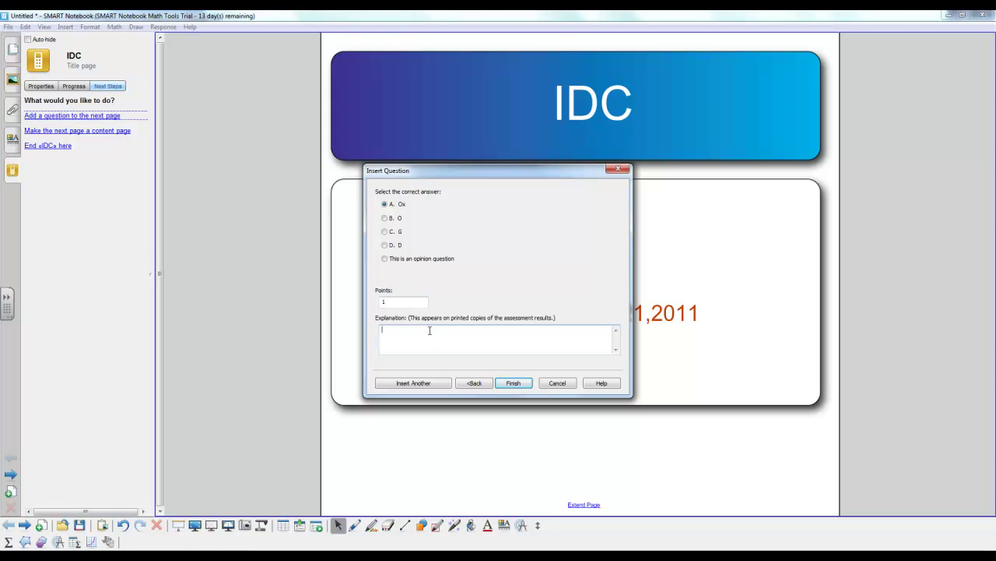
{"action": "left_click", "coordinate": [513, 383]}
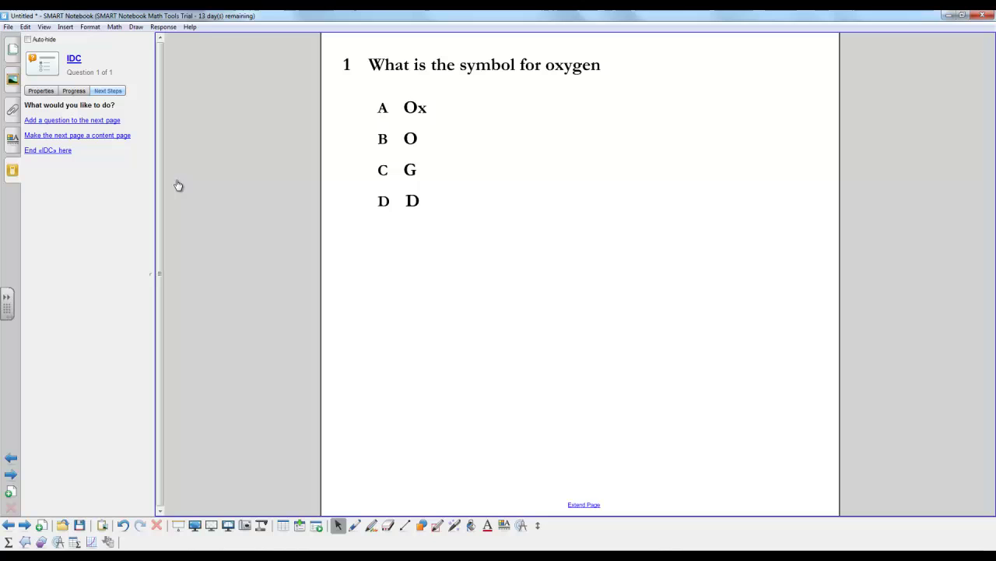
Begin a Text question asking 'What is the chemical that makes plants green?'
{"action": "left_click", "coordinate": [110, 123]}
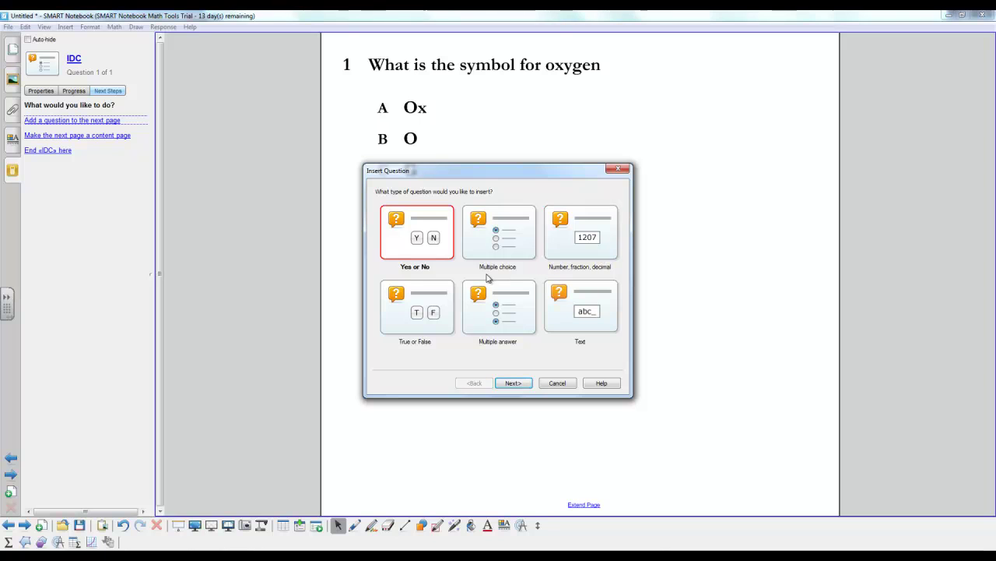
{"action": "left_click", "coordinate": [567, 334]}
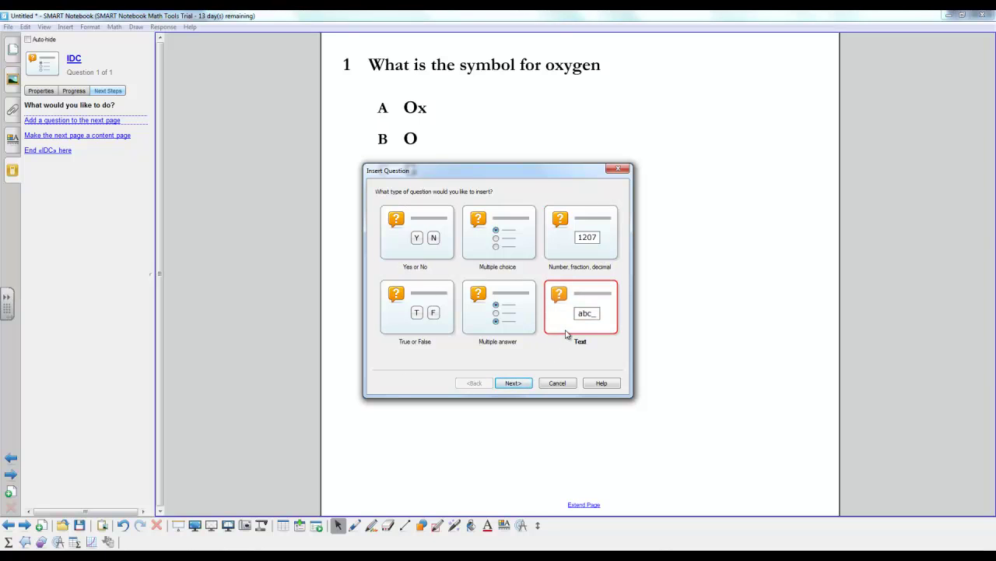
{"action": "left_click", "coordinate": [512, 382]}
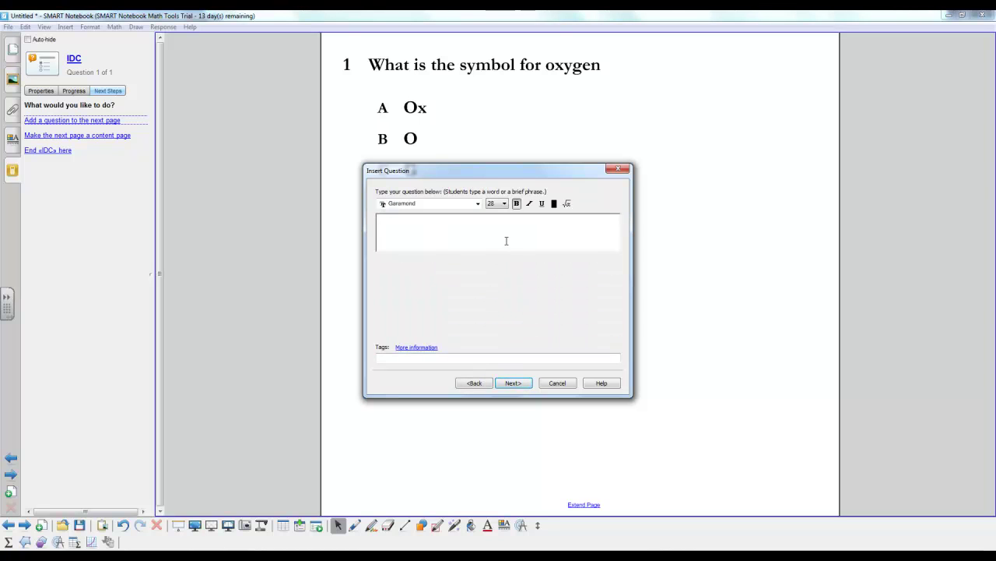
{"action": "type", "text": "What is the chem"}
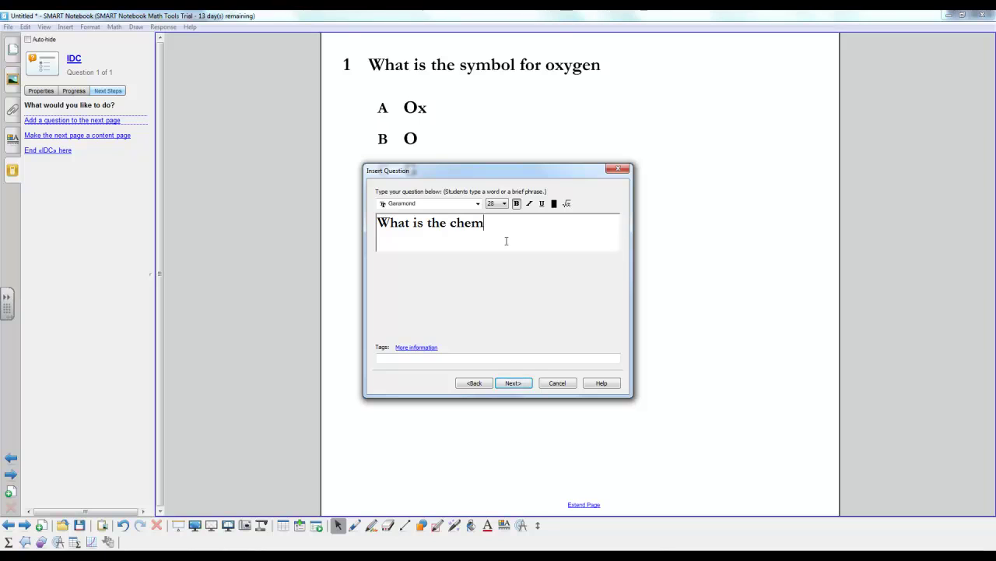
{"action": "type", "text": "ical that makes plants green?"}
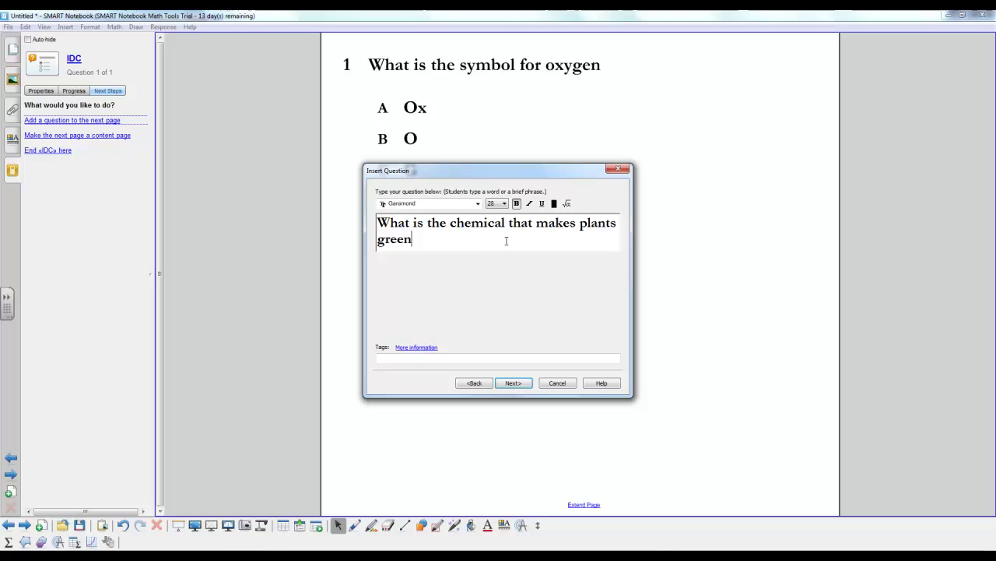
Accept chlorphyll, chlorophyl and clorophyll as answers at 1 point, and finish the question
{"action": "left_click", "coordinate": [528, 379]}
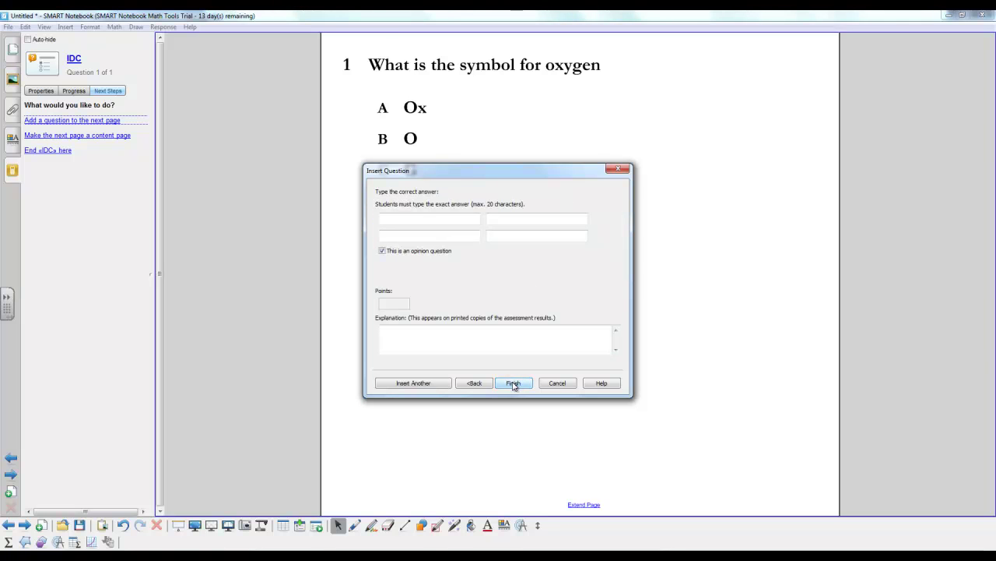
{"action": "left_click", "coordinate": [405, 217]}
{"action": "type", "text": "chlorphyll"}
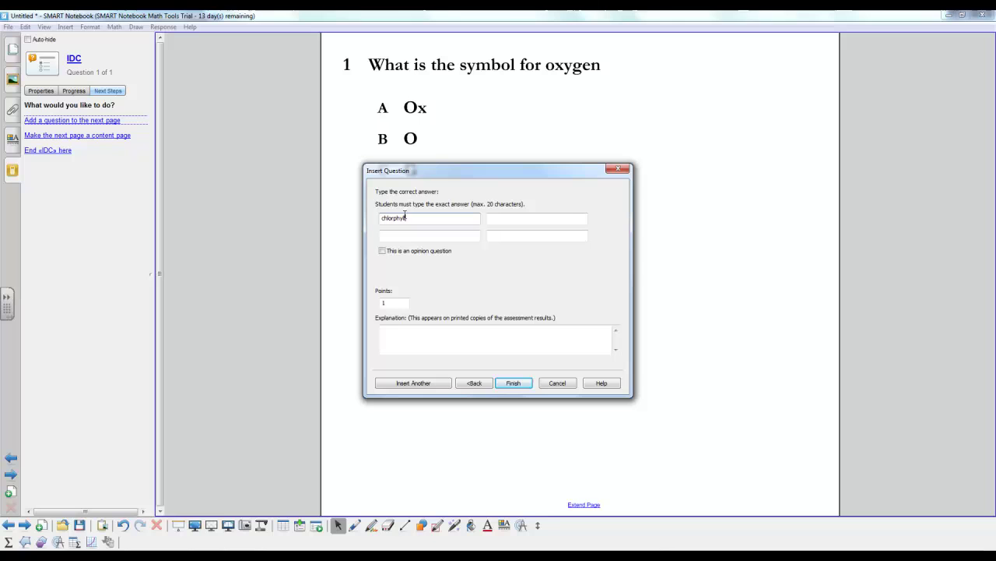
{"action": "left_click", "coordinate": [572, 218]}
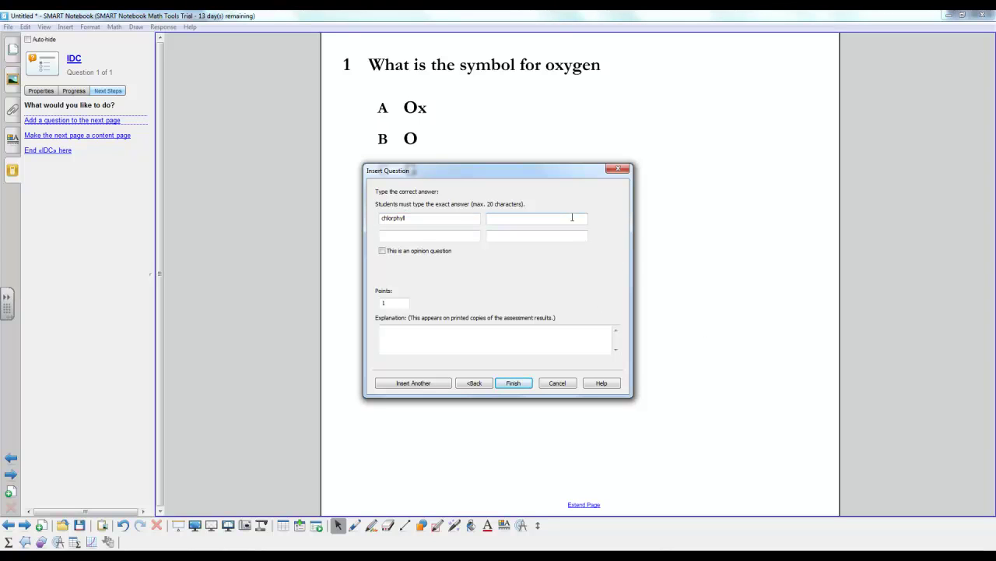
{"action": "type", "text": "chlorophyl"}
{"action": "left_click", "coordinate": [401, 237]}
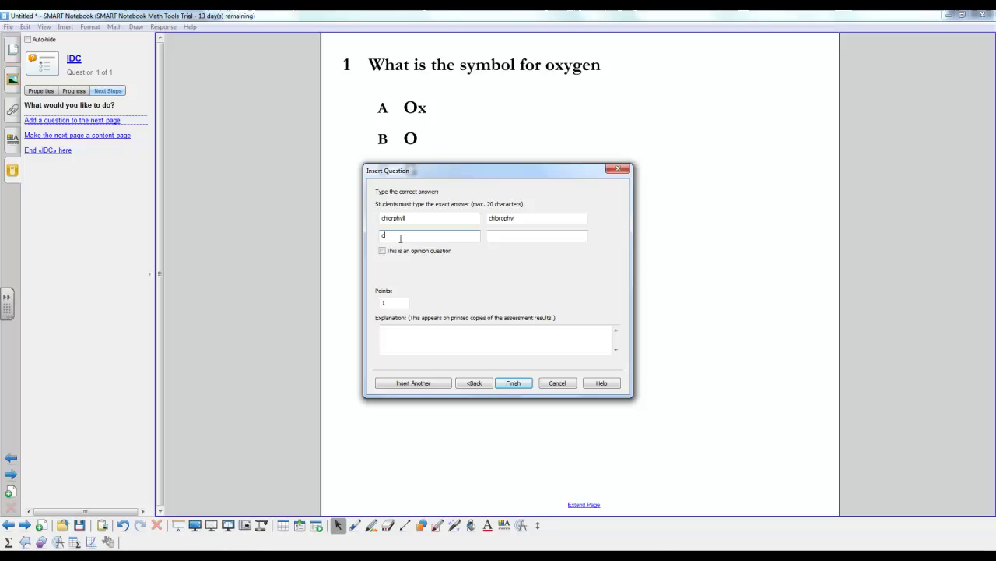
{"action": "type", "text": "hl"}
{"action": "type", "text": "orophyll"}
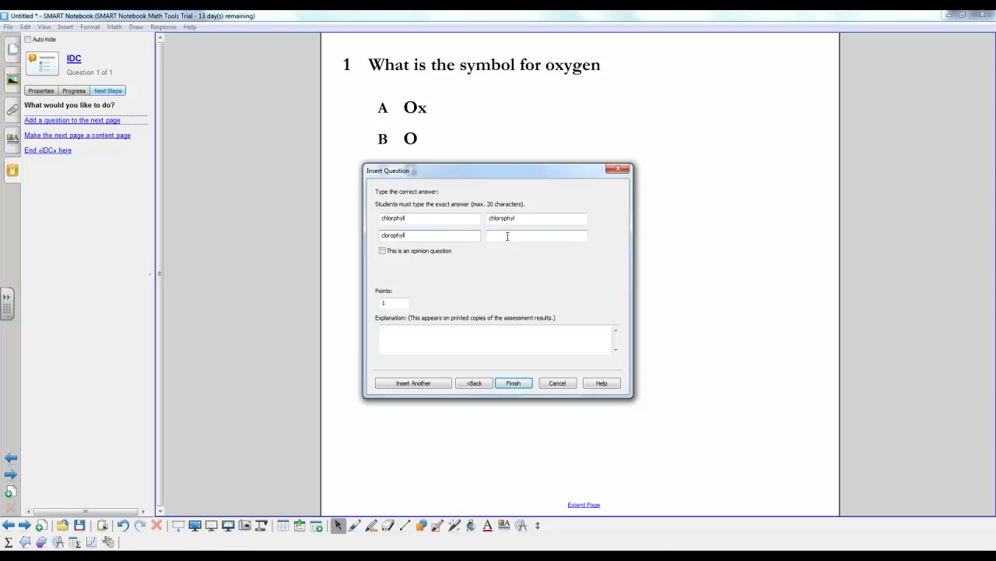
{"action": "left_click", "coordinate": [382, 251]}
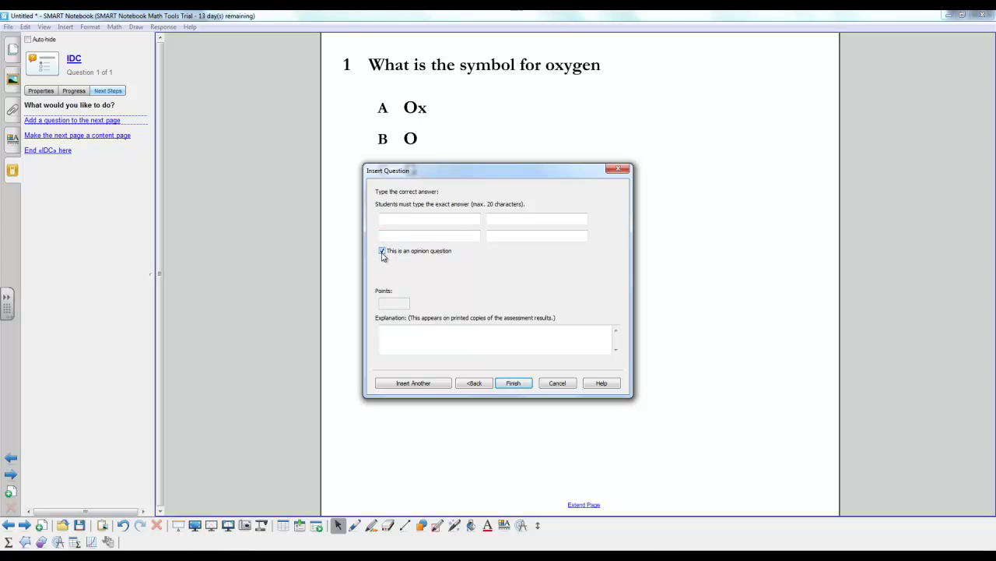
{"action": "left_click", "coordinate": [382, 251]}
{"action": "left_click", "coordinate": [443, 346]}
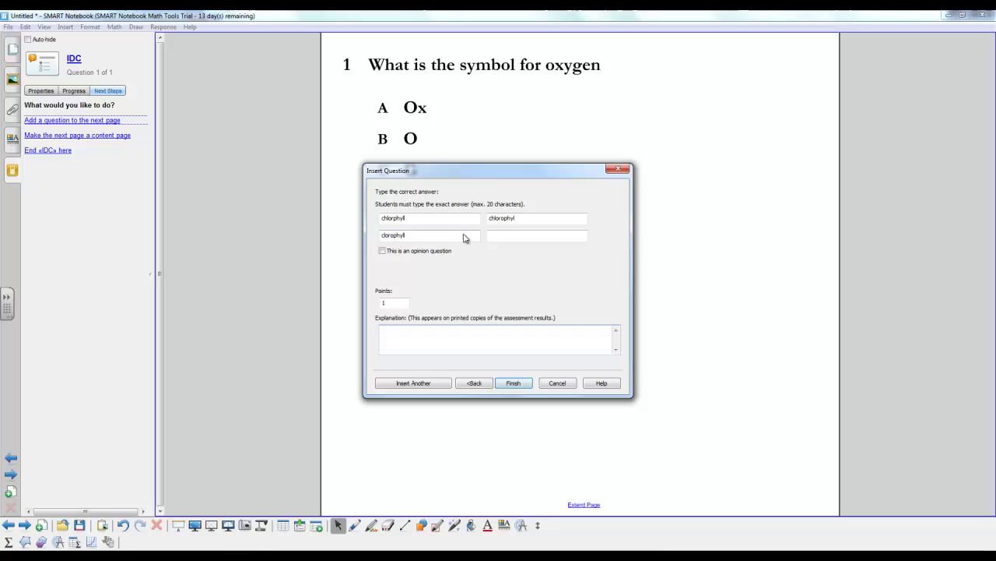
{"action": "left_click", "coordinate": [513, 384]}
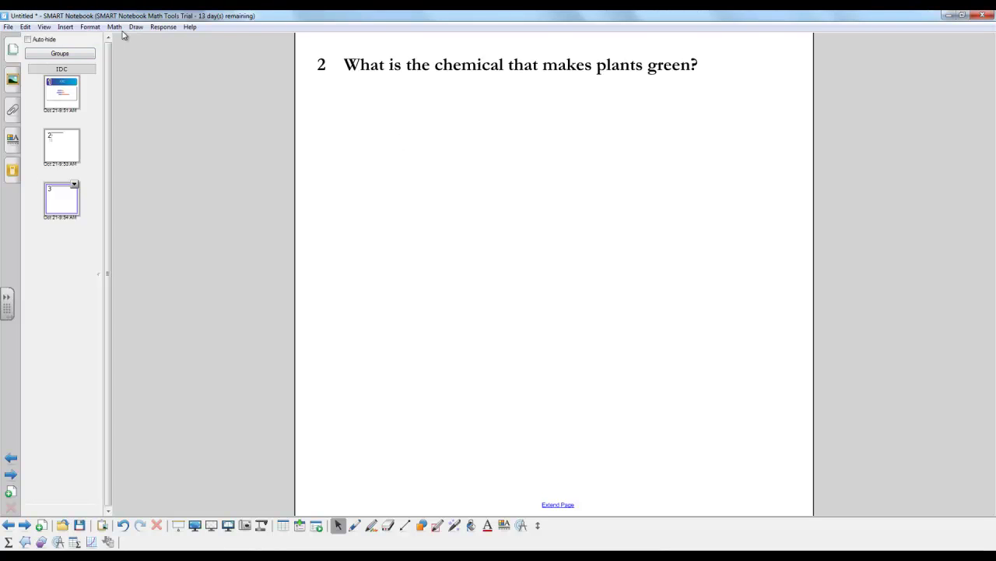
Insert the leaf picture from the Desktop and centre it below question 2
{"action": "left_click", "coordinate": [67, 27]}
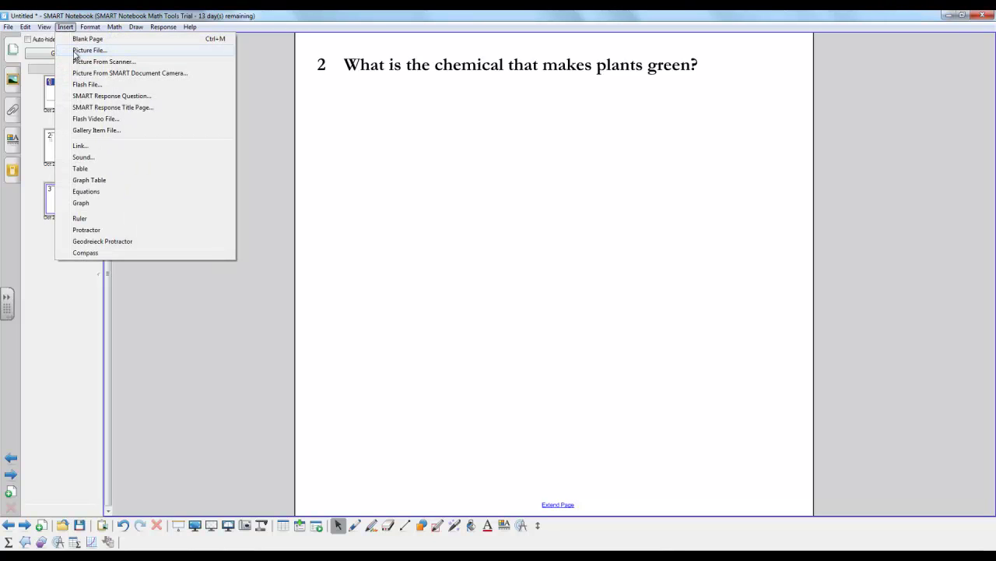
{"action": "left_click", "coordinate": [75, 52]}
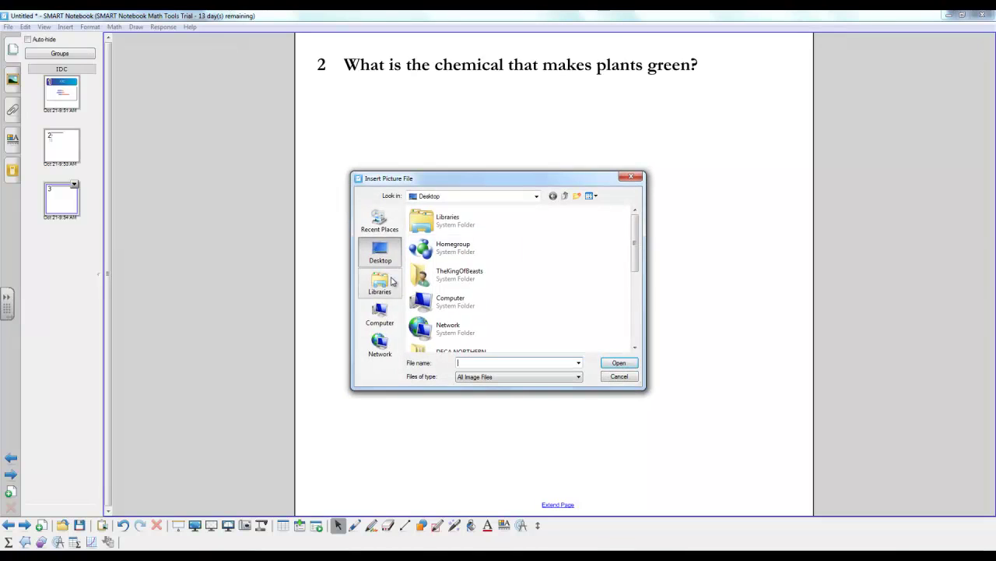
{"action": "left_click", "coordinate": [381, 311]}
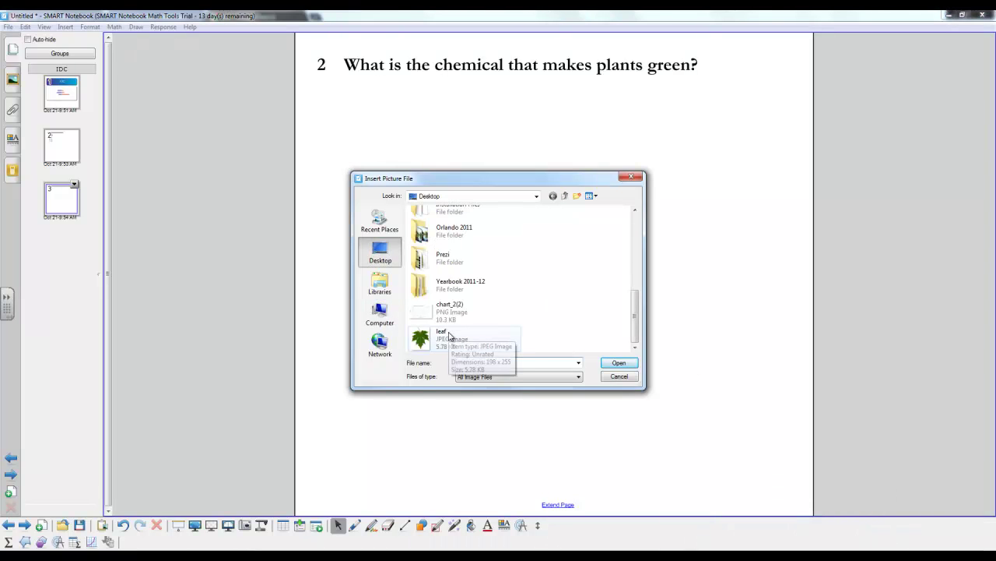
{"action": "double_click", "coordinate": [444, 336]}
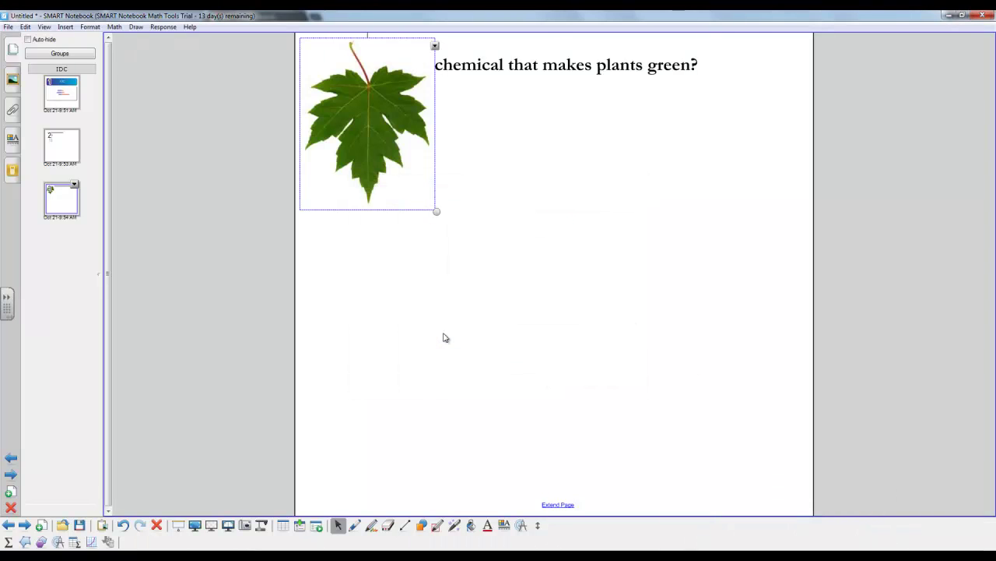
{"action": "left_click_drag", "start_coordinate": [386, 112], "coordinate": [586, 197]}
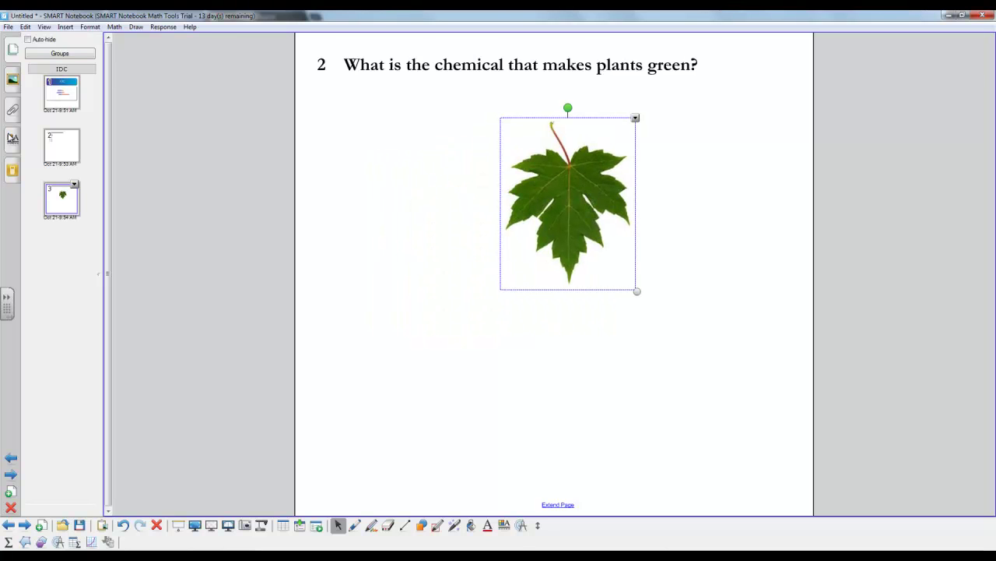
Give the page a gradient background running from green to dark teal
{"action": "left_click", "coordinate": [11, 137]}
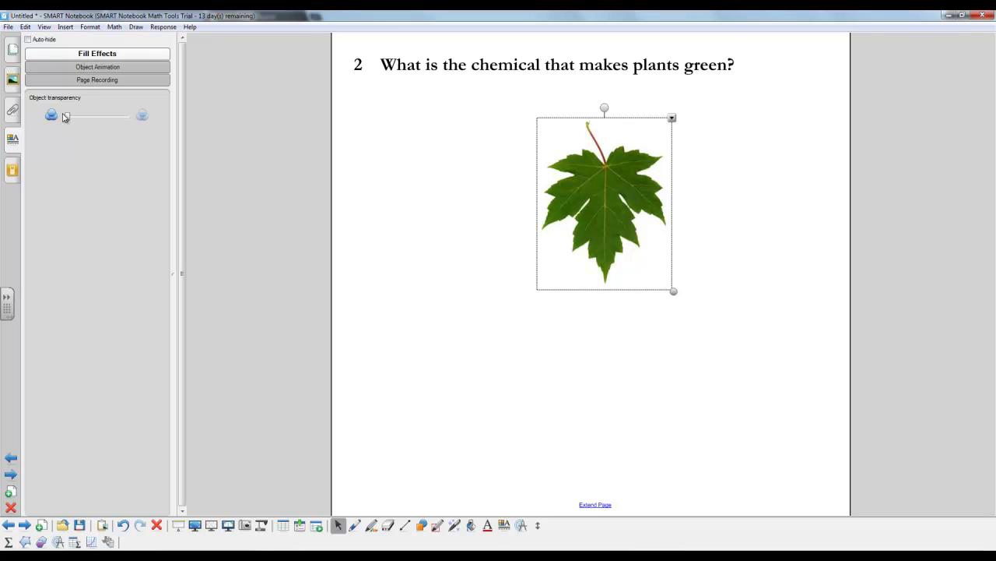
{"action": "left_click", "coordinate": [467, 165]}
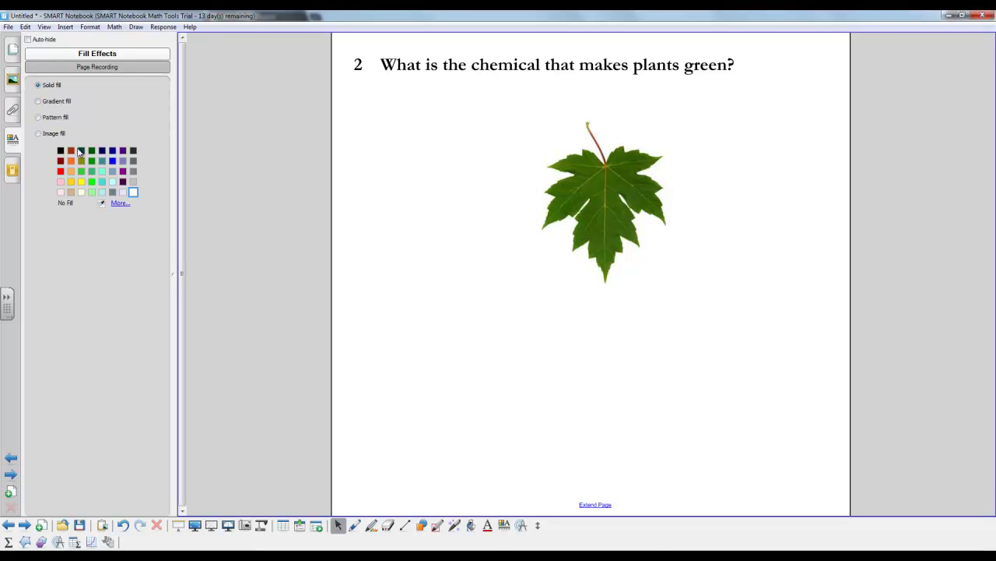
{"action": "left_click", "coordinate": [38, 102]}
{"action": "left_click", "coordinate": [81, 237]}
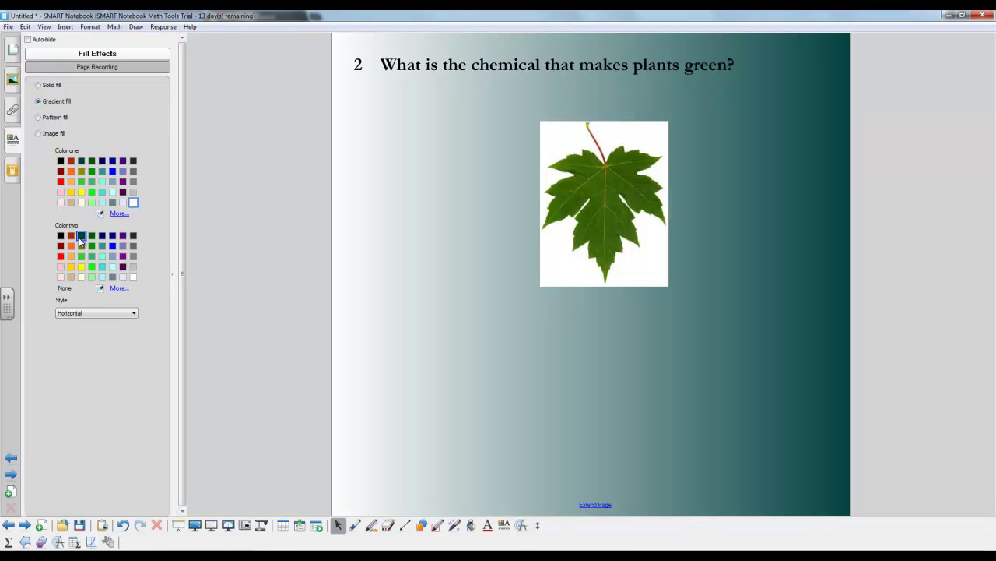
{"action": "left_click", "coordinate": [92, 181]}
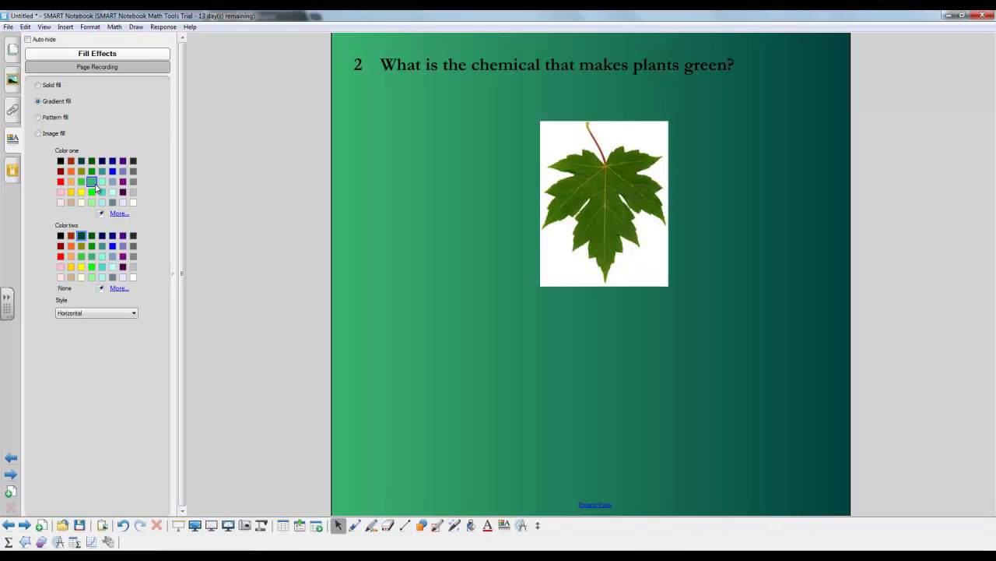
{"action": "left_click", "coordinate": [14, 56]}
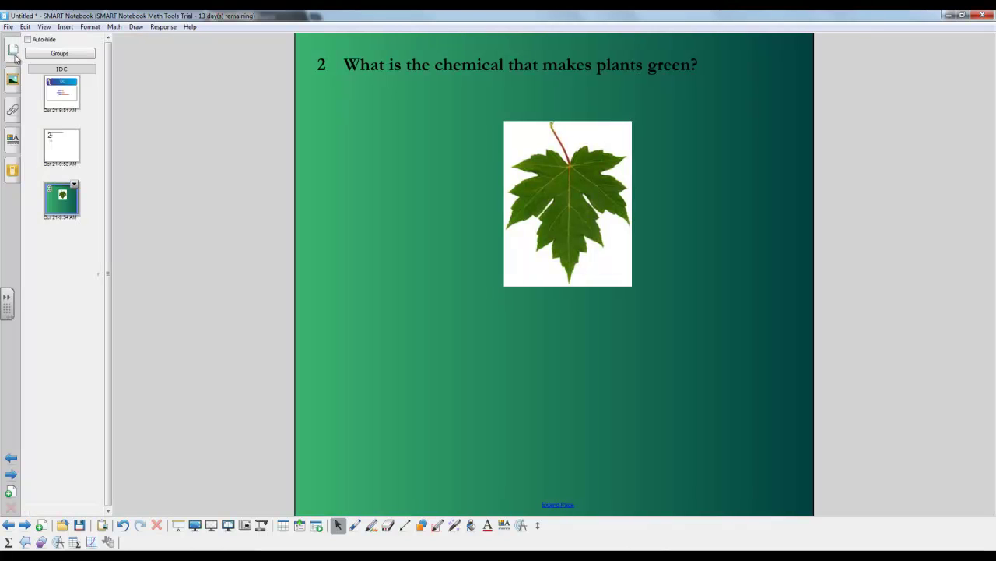
On the IDC title page, review the assessment properties and cancel starting the assessment
{"action": "left_click", "coordinate": [62, 94]}
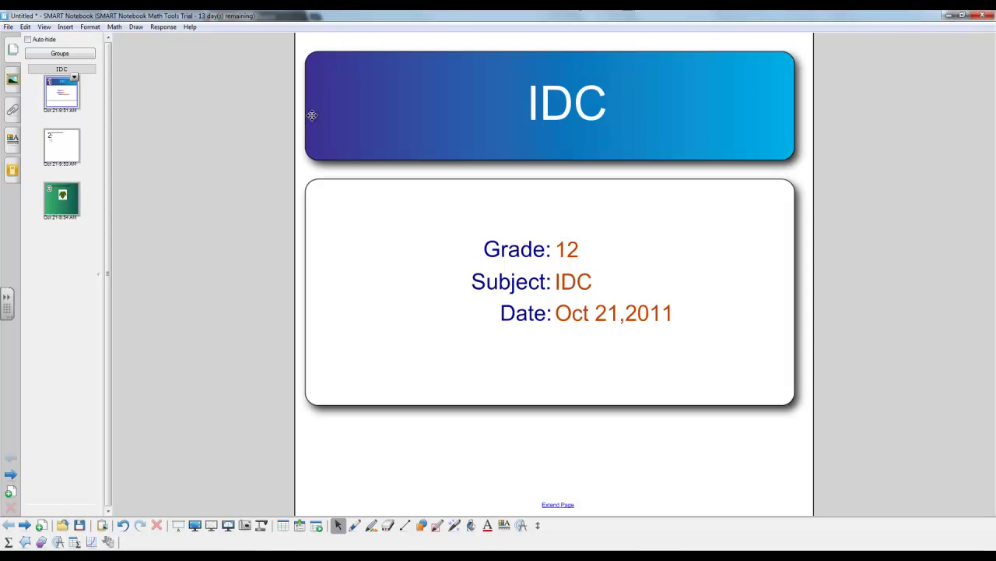
{"action": "left_click", "coordinate": [367, 197]}
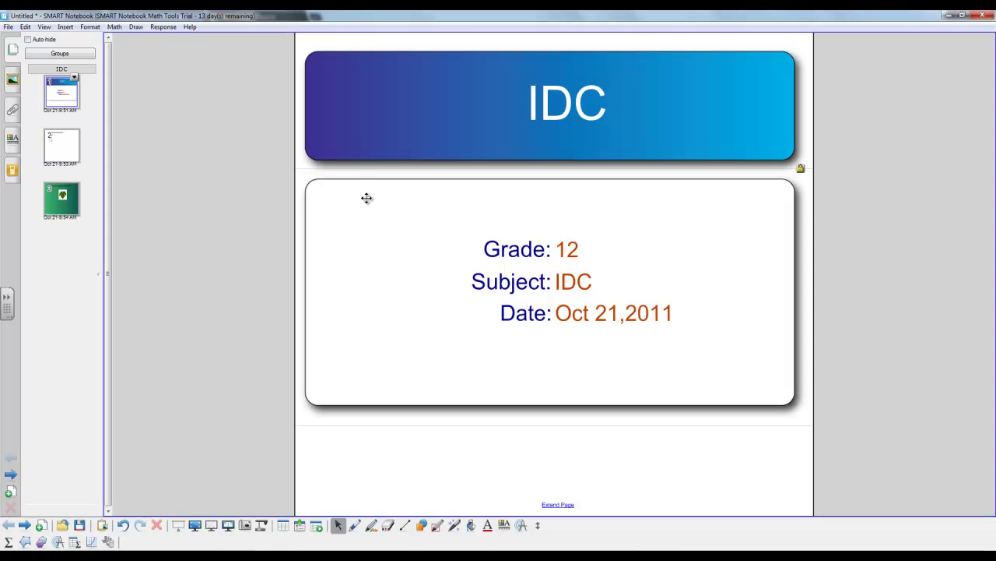
{"action": "left_click", "coordinate": [12, 170]}
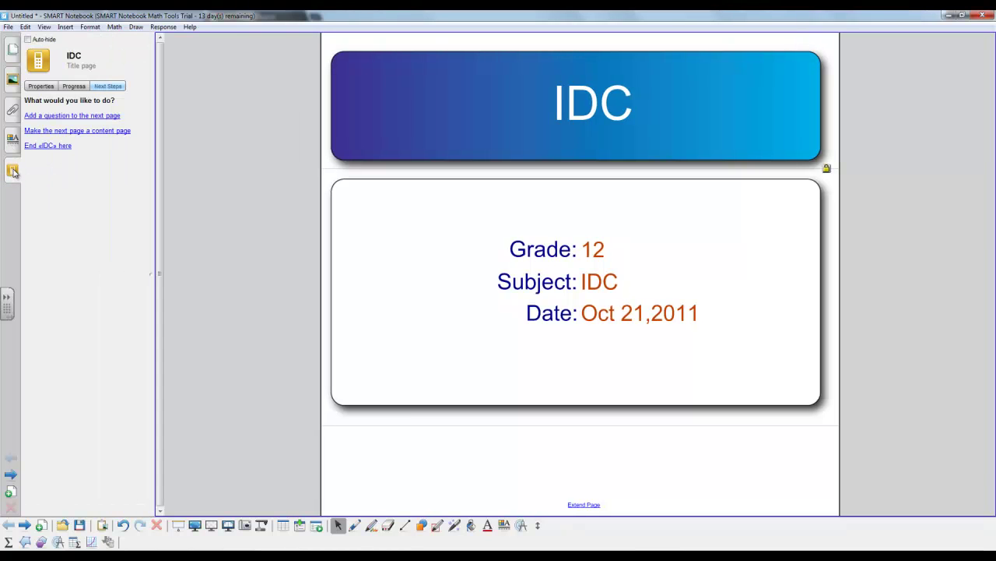
{"action": "left_click", "coordinate": [44, 86]}
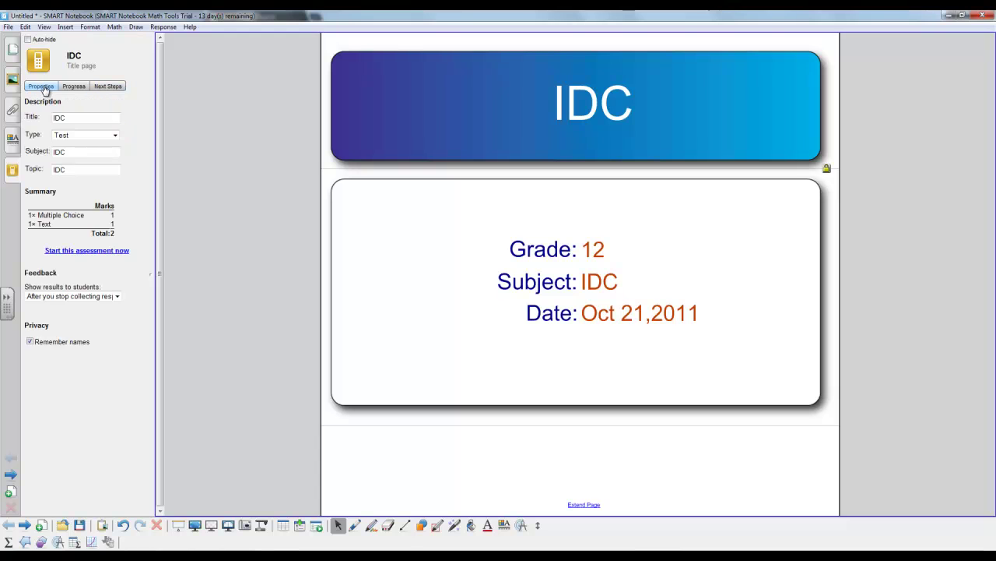
{"action": "left_click", "coordinate": [86, 250]}
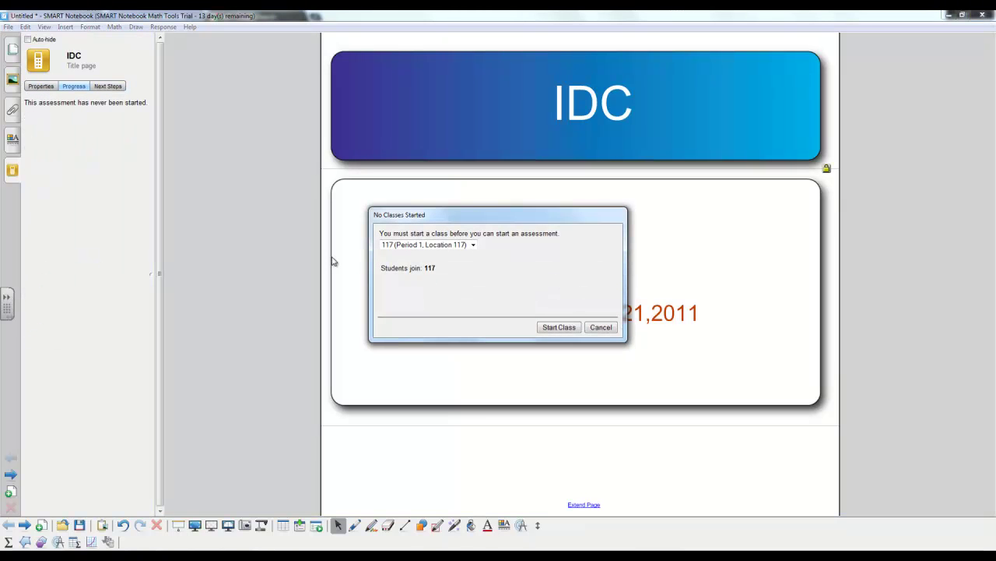
{"action": "left_click", "coordinate": [595, 327]}
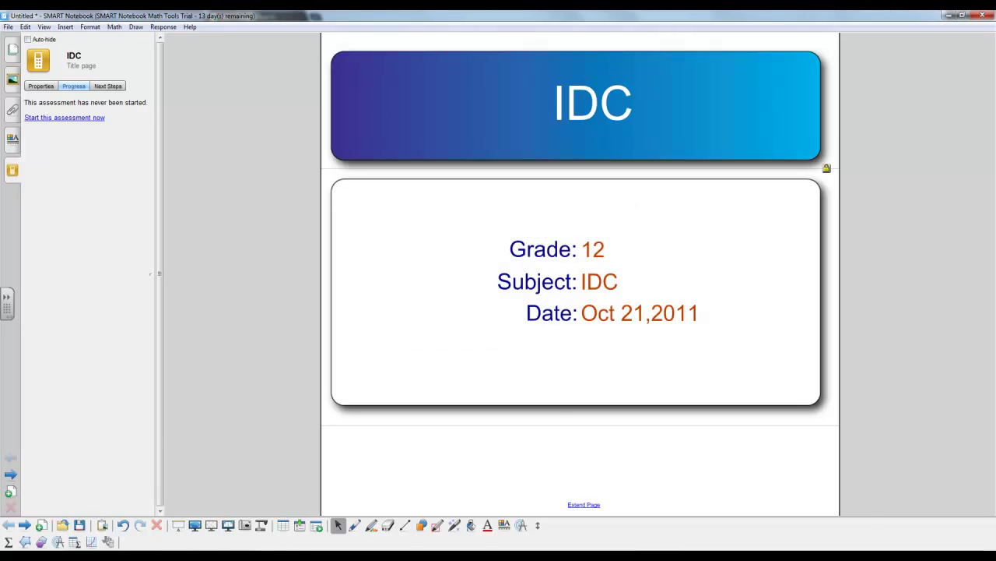